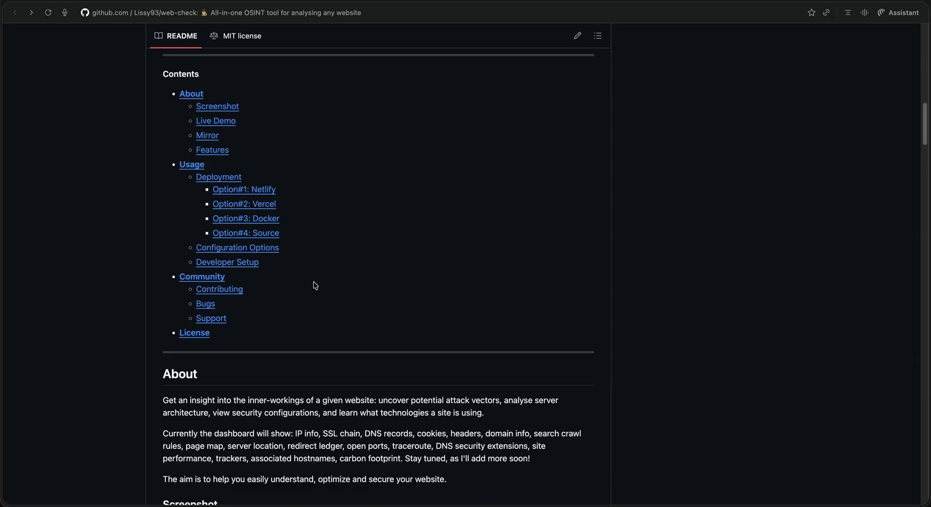
# Step: Select the four deployment options, Netlify through Source, in the README's Contents list
pyautogui.moveTo(281, 233); pyautogui.dragTo(198, 178)
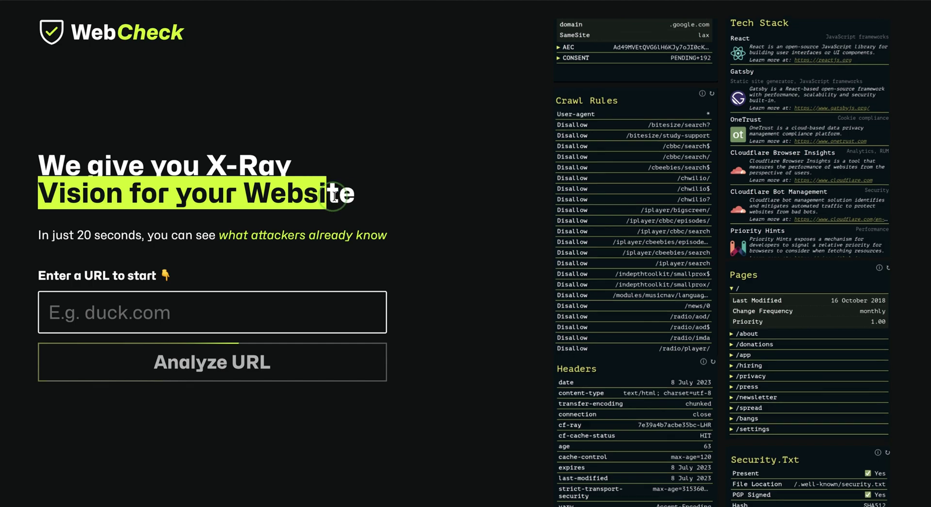
pyautogui.moveTo(31, 237); pyautogui.dragTo(414, 234)
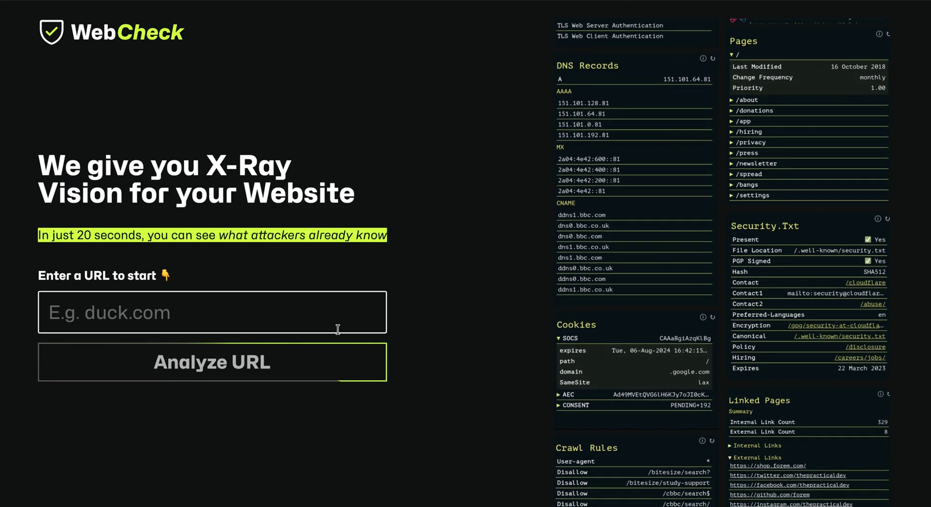
pyautogui.click(329, 318)
pyautogui.write('https://openai.com')
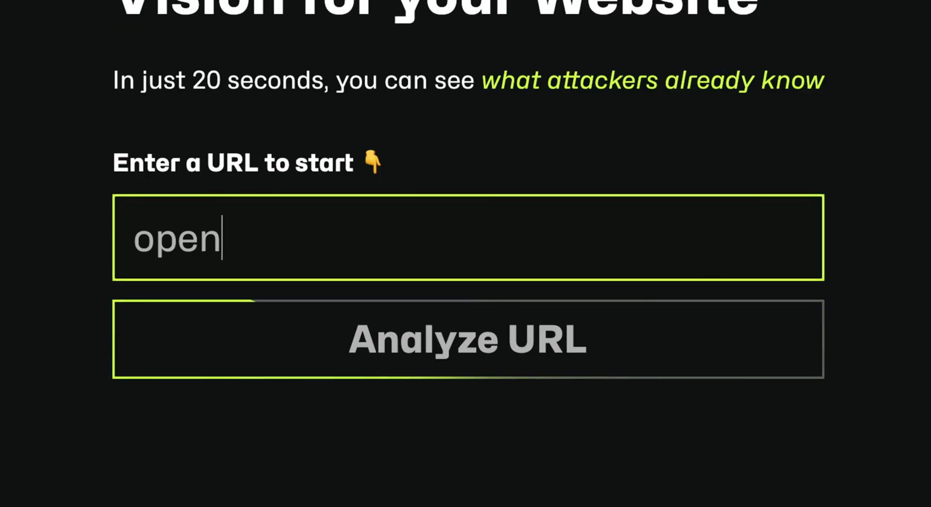
pyautogui.write('ai.com')
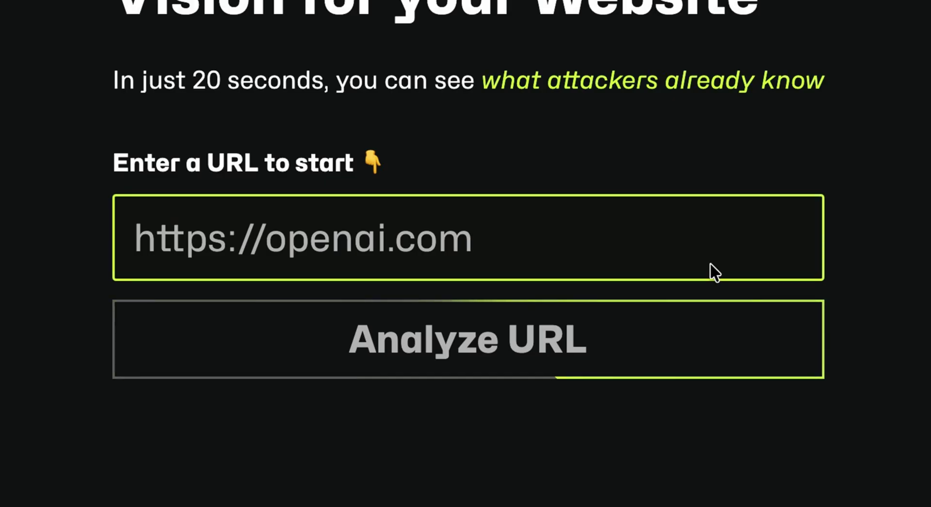
# Step: Analyse openai.com, noting the job status and the server location in Toronto, Ontario
pyautogui.press('Return')
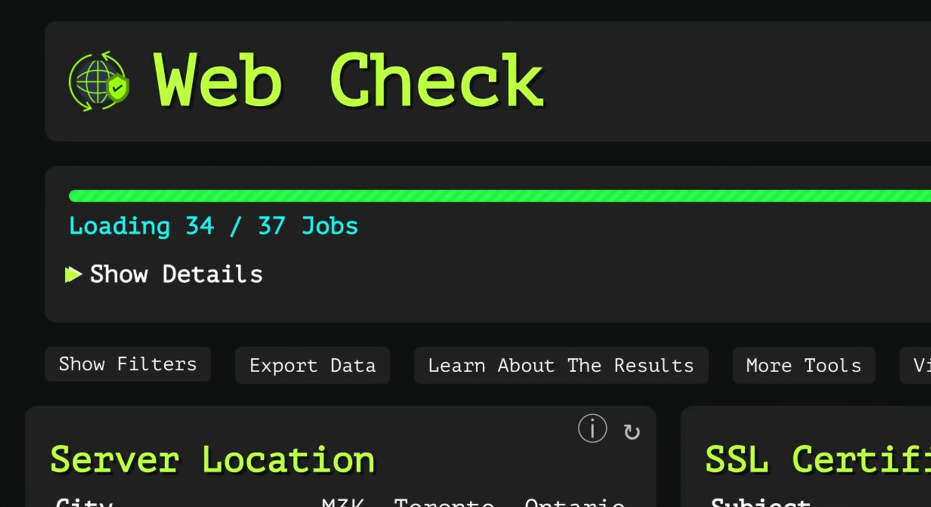
pyautogui.moveTo(397, 220); pyautogui.dragTo(844, 222)
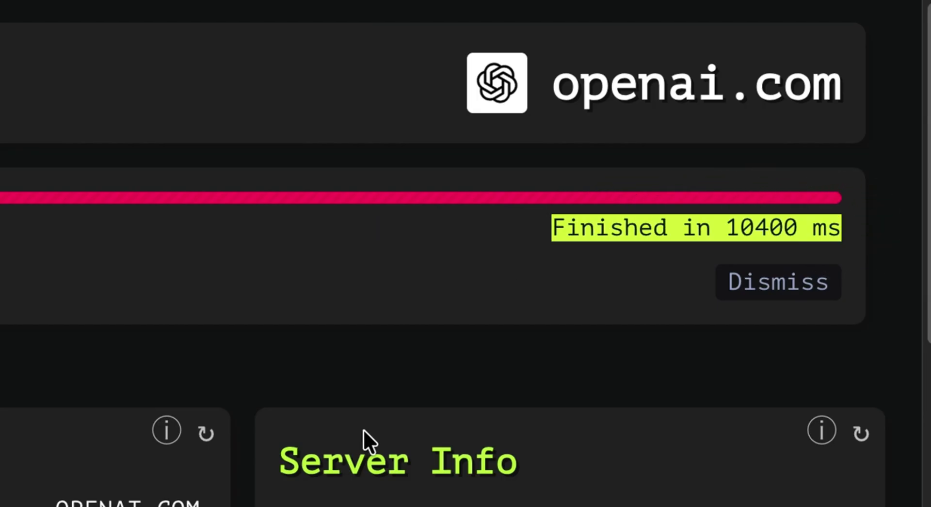
pyautogui.click(614, 243)
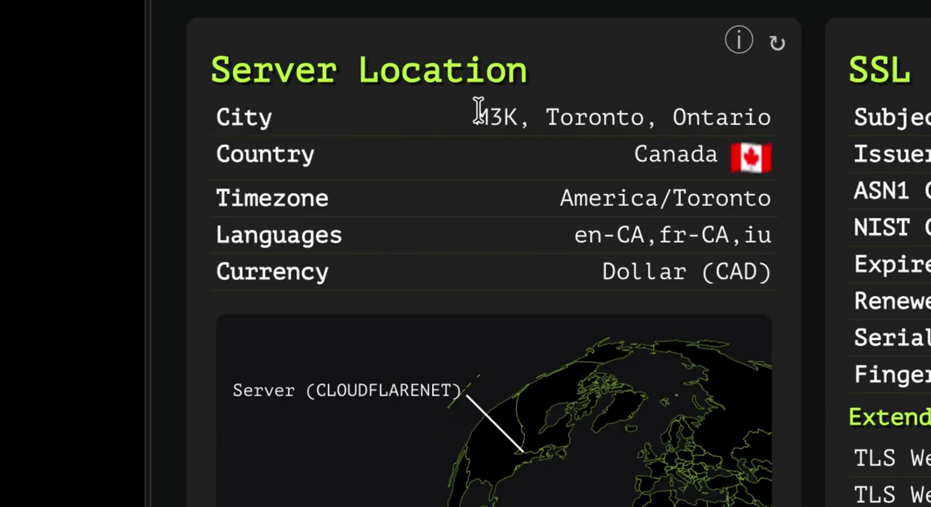
pyautogui.moveTo(414, 76); pyautogui.dragTo(615, 76)
pyautogui.click(648, 153)
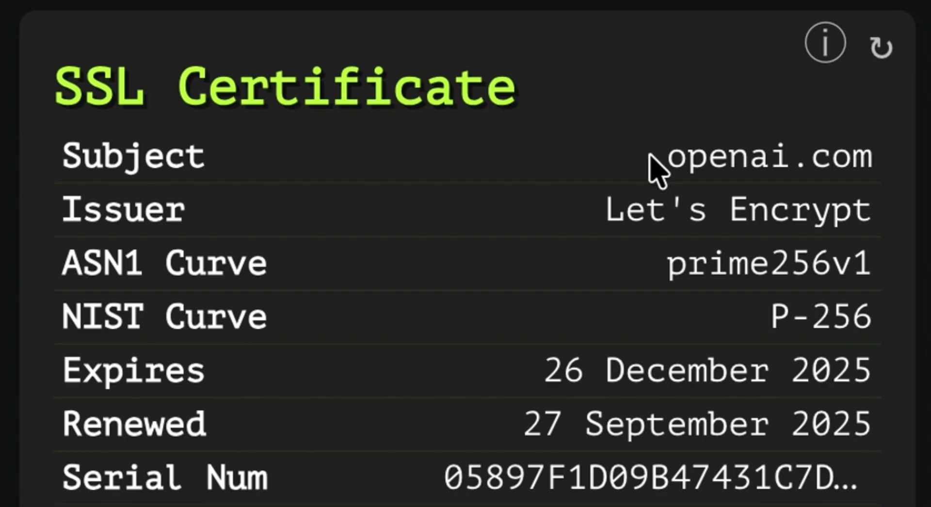
# Step: Highlight subject openai.com, issuer Let's Encrypt, prime256v1/P-256 curves and the 26 December 2025 expiry
pyautogui.moveTo(650, 166); pyautogui.dragTo(875, 161)
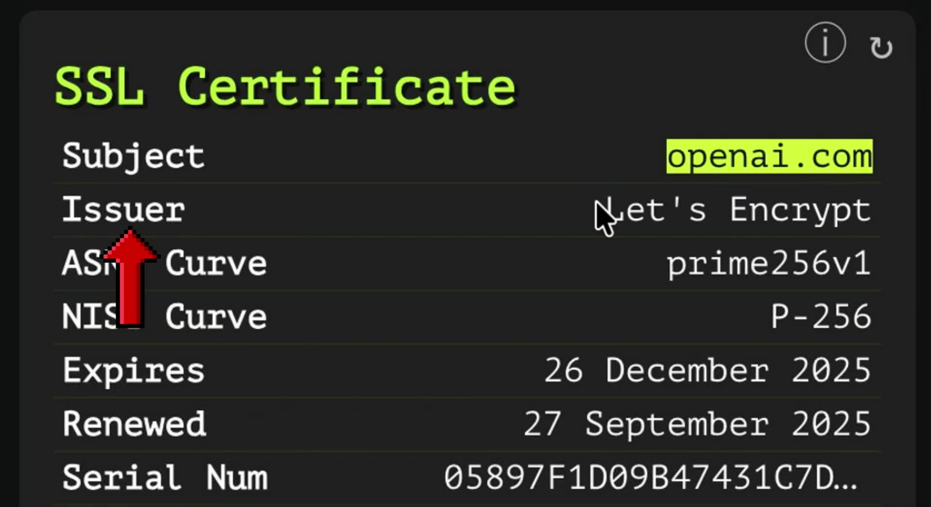
pyautogui.moveTo(601, 213); pyautogui.dragTo(873, 208)
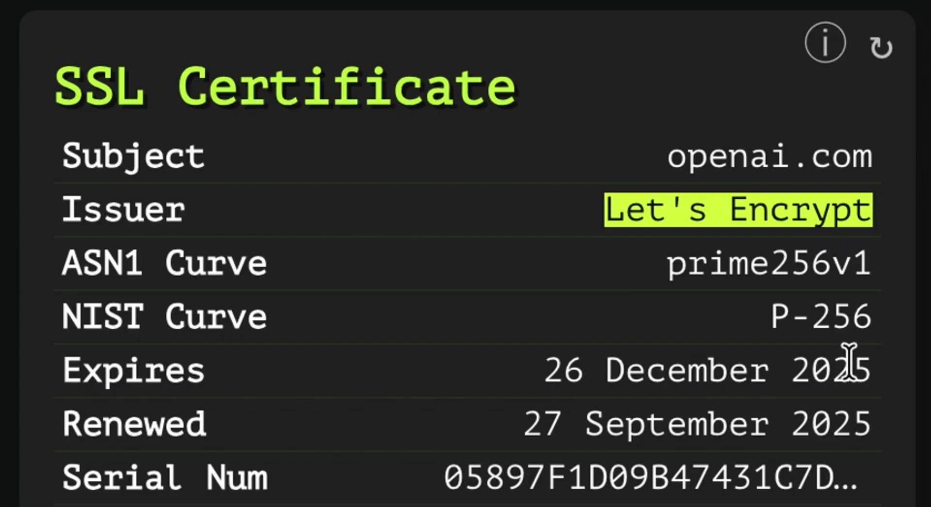
pyautogui.moveTo(671, 262); pyautogui.dragTo(870, 265)
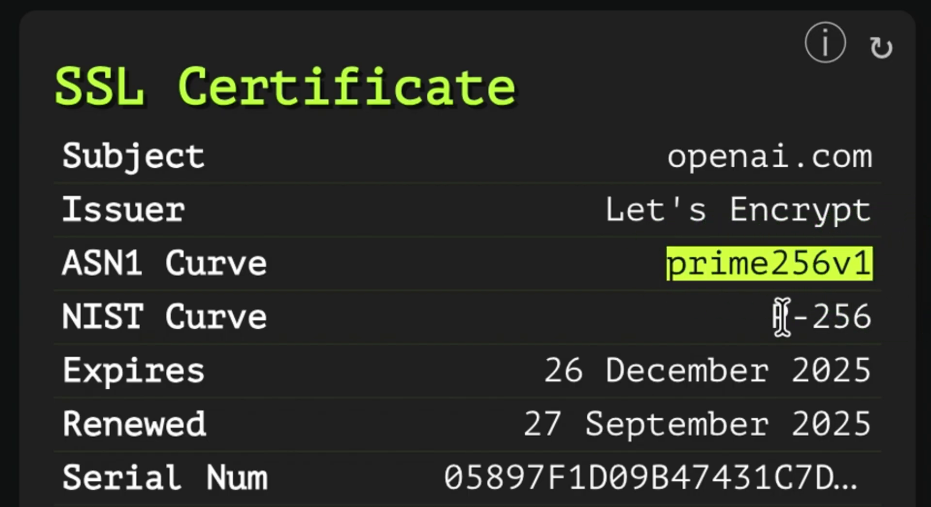
pyautogui.moveTo(775, 317); pyautogui.dragTo(906, 326)
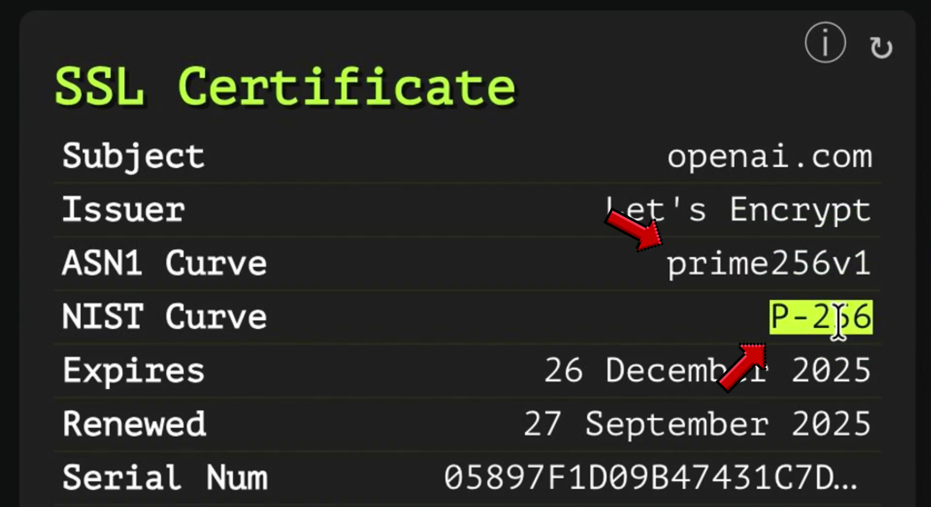
pyautogui.moveTo(530, 374); pyautogui.dragTo(889, 385)
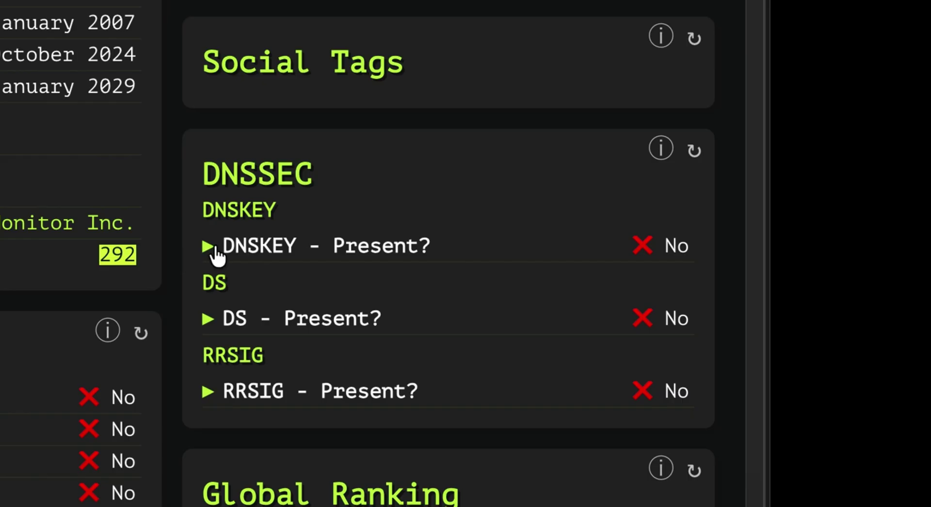
# Step: Expand the DNSKEY result and open the DNSSEC explainer, highlighting the spoofing and phishing risks
pyautogui.click(218, 252)
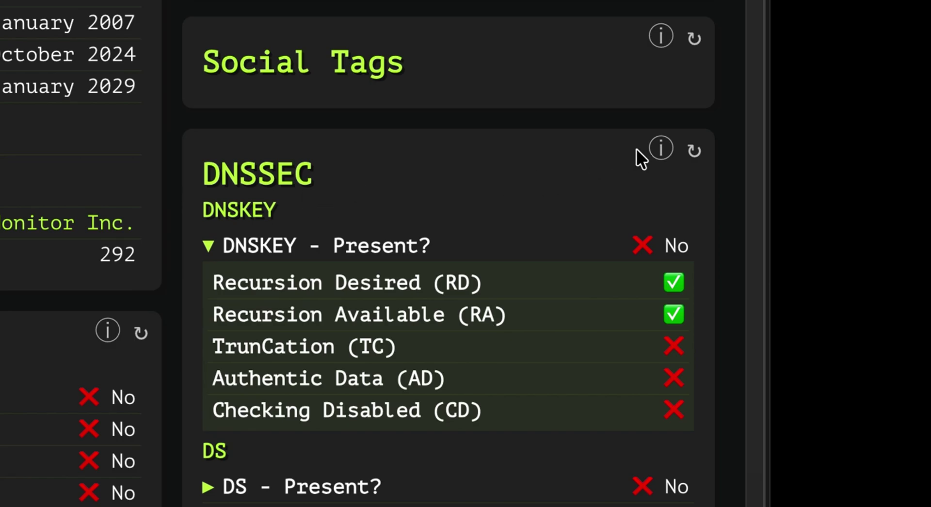
pyautogui.click(662, 148)
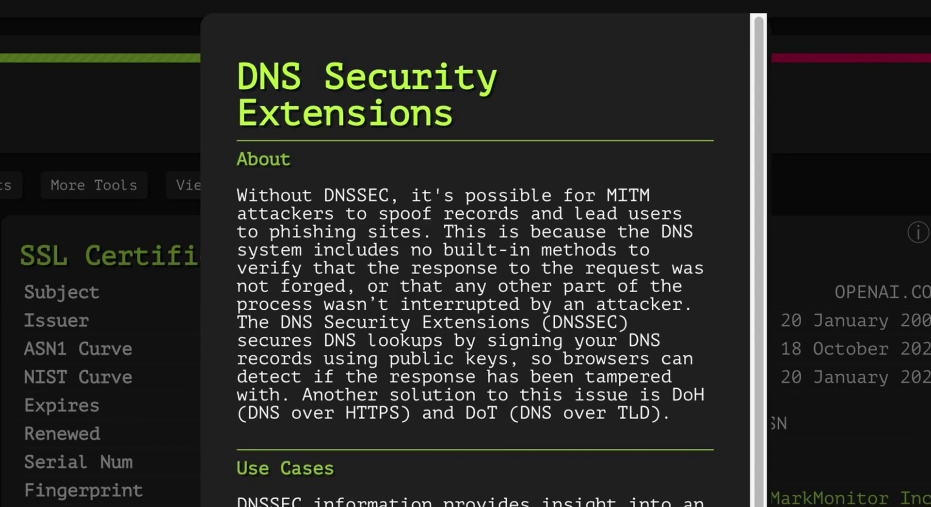
pyautogui.moveTo(247, 196); pyautogui.dragTo(703, 183)
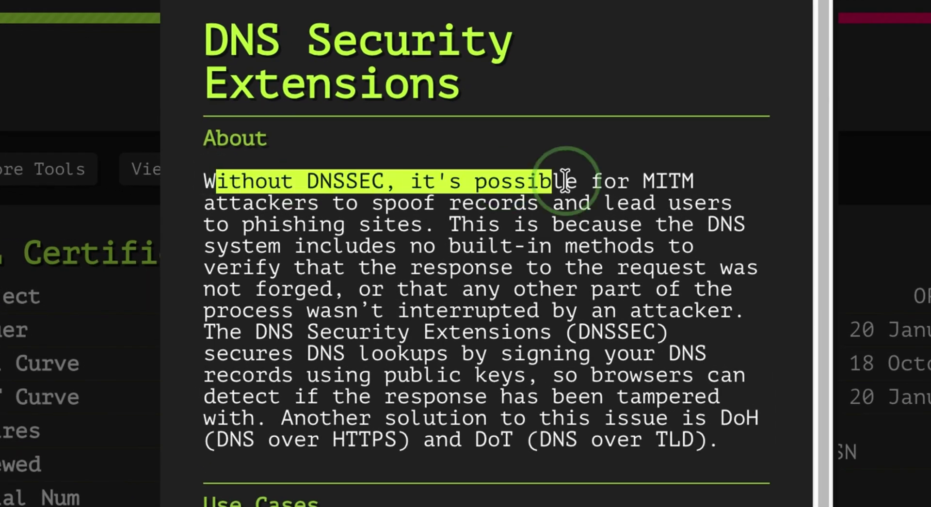
pyautogui.moveTo(204, 203); pyautogui.dragTo(733, 204)
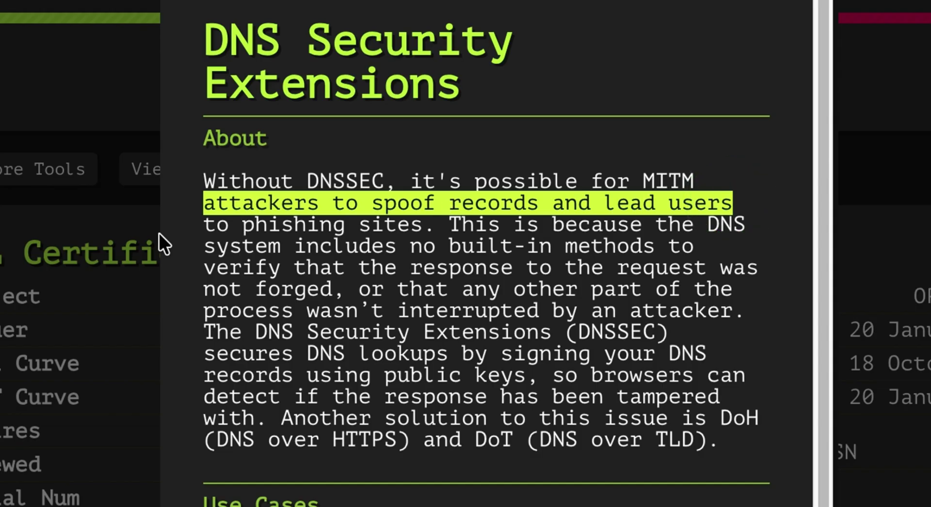
pyautogui.moveTo(201, 225); pyautogui.dragTo(745, 225)
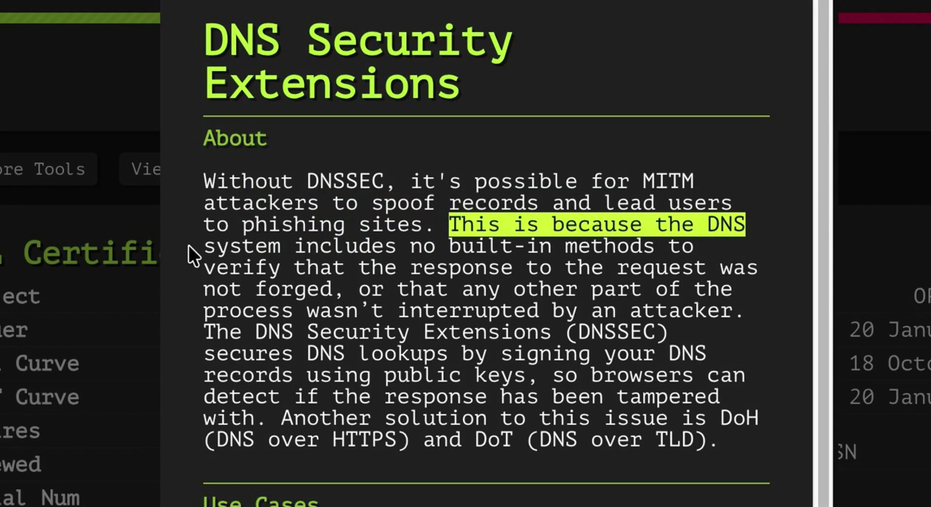
pyautogui.moveTo(188, 245); pyautogui.dragTo(201, 268)
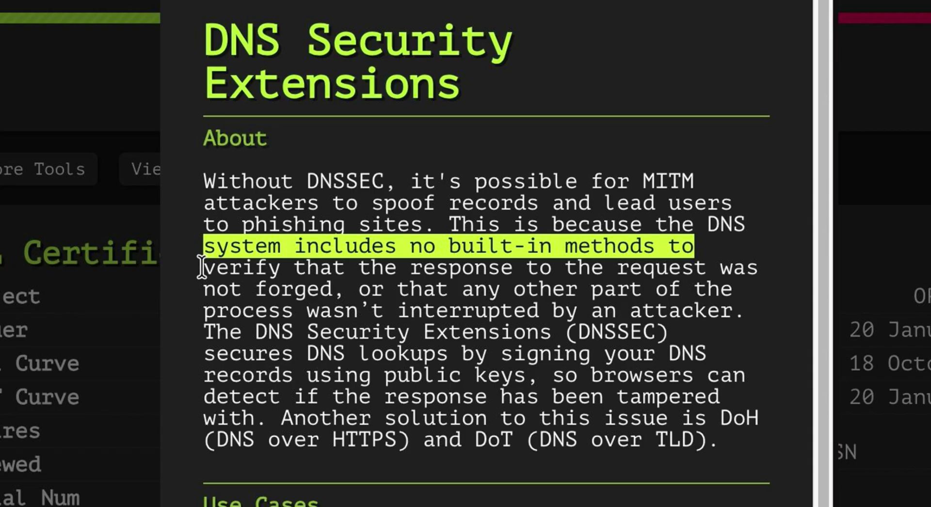
# Step: Highlight how DNSSEC signs records with public keys, the DoH/DoT alternatives and the use cases
pyautogui.moveTo(202, 331); pyautogui.dragTo(668, 332)
pyautogui.moveTo(202, 354); pyautogui.dragTo(705, 355)
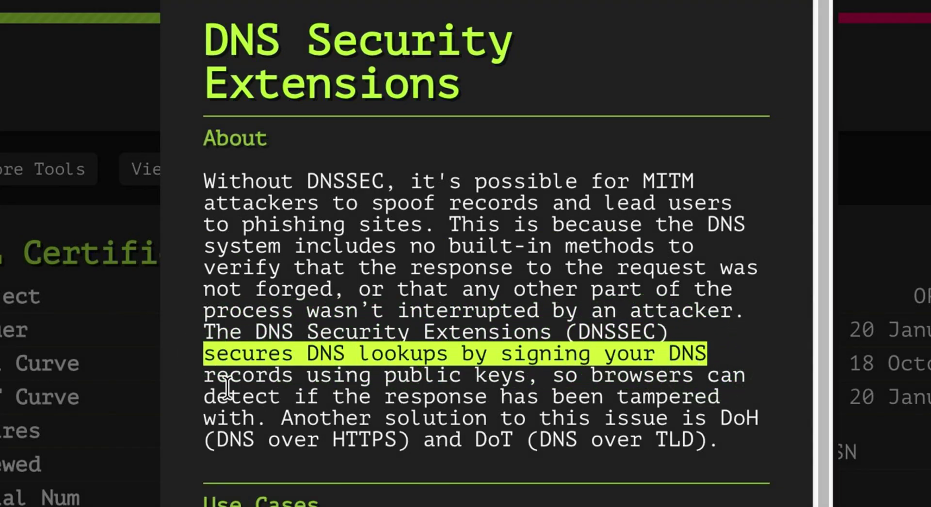
pyautogui.moveTo(202, 375); pyautogui.dragTo(526, 377)
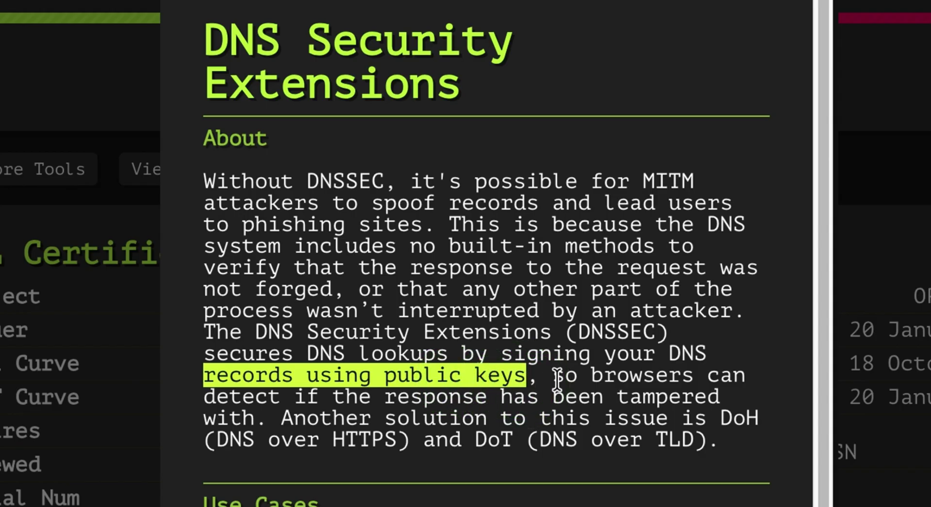
pyautogui.moveTo(203, 439); pyautogui.dragTo(707, 441)
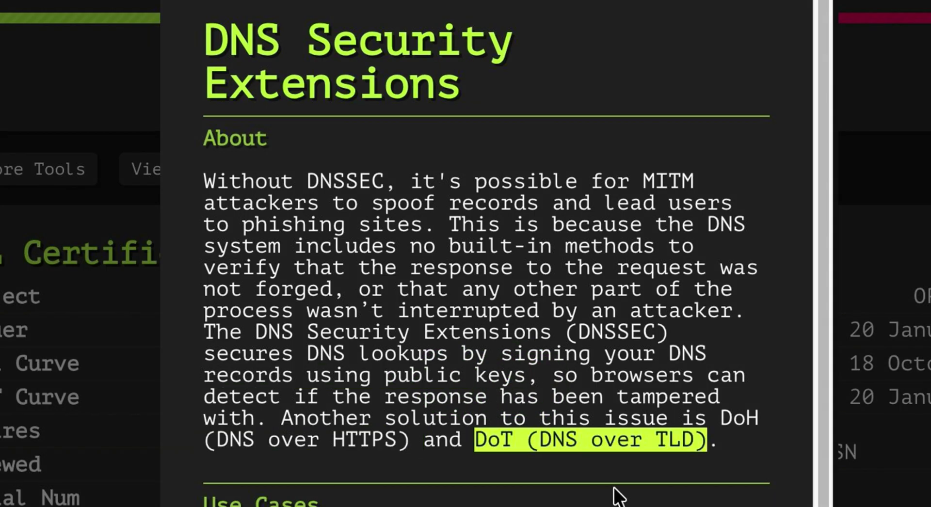
pyautogui.scroll(-1, 615, 496)
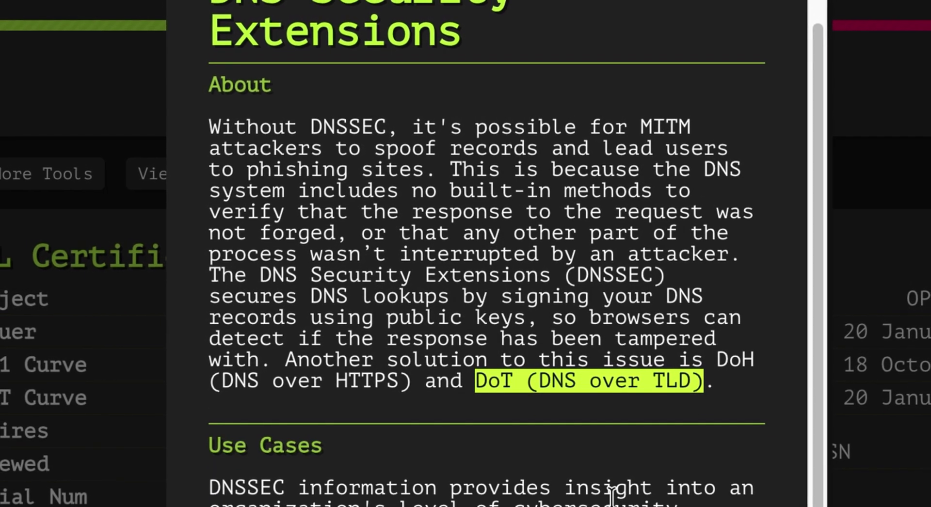
pyautogui.moveTo(212, 487); pyautogui.dragTo(743, 479)
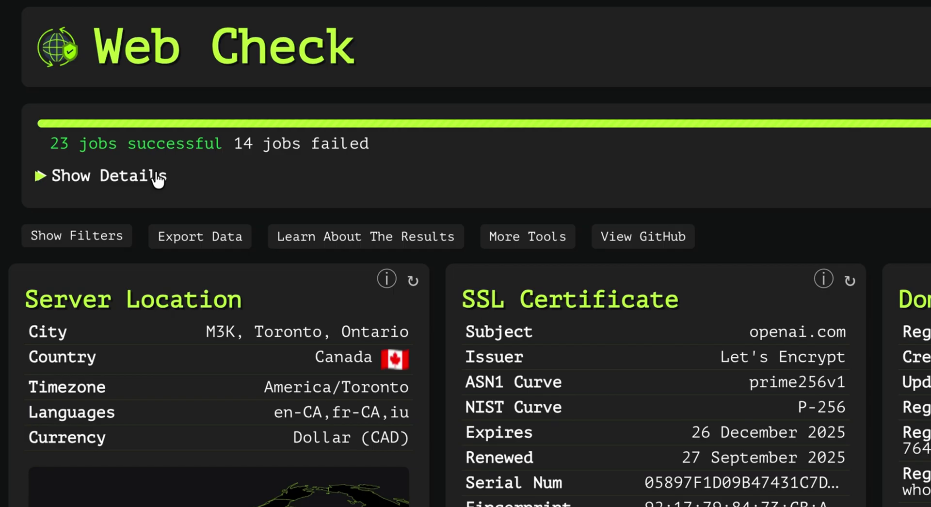
# Step: Show the job list and the quality job's error, highlighting the missing GOOGLE_CLOUD_API_KEY
pyautogui.click(155, 176)
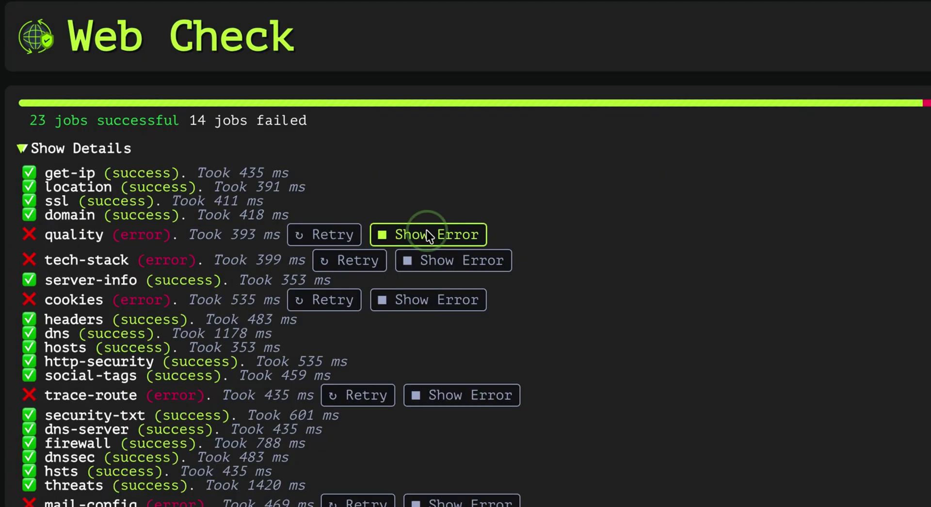
pyautogui.click(504, 275)
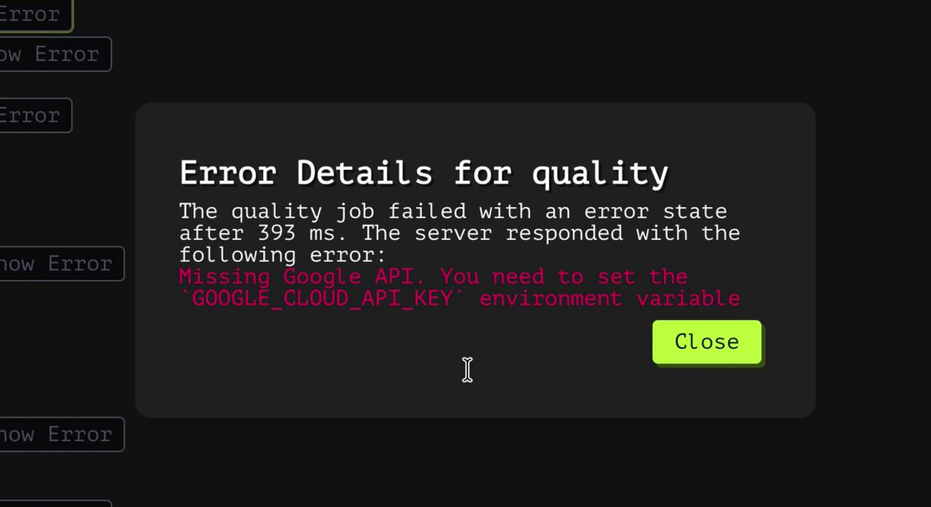
pyautogui.doubleClick(410, 298)
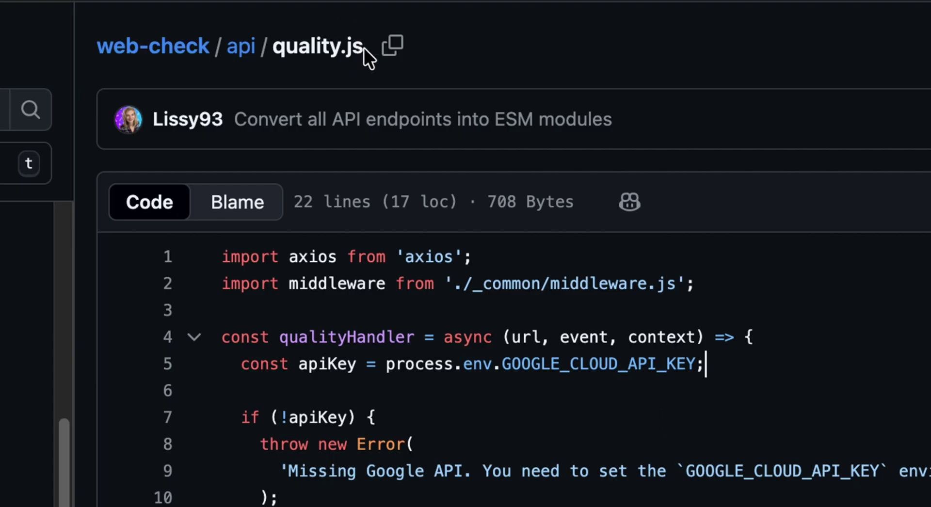
# Step: In api/quality.js, highlight the API key line, PageSpeed endpoint and category parameters, then the error's variable
pyautogui.moveTo(364, 48); pyautogui.dragTo(95, 52)
pyautogui.moveTo(105, 115); pyautogui.dragTo(513, 115)
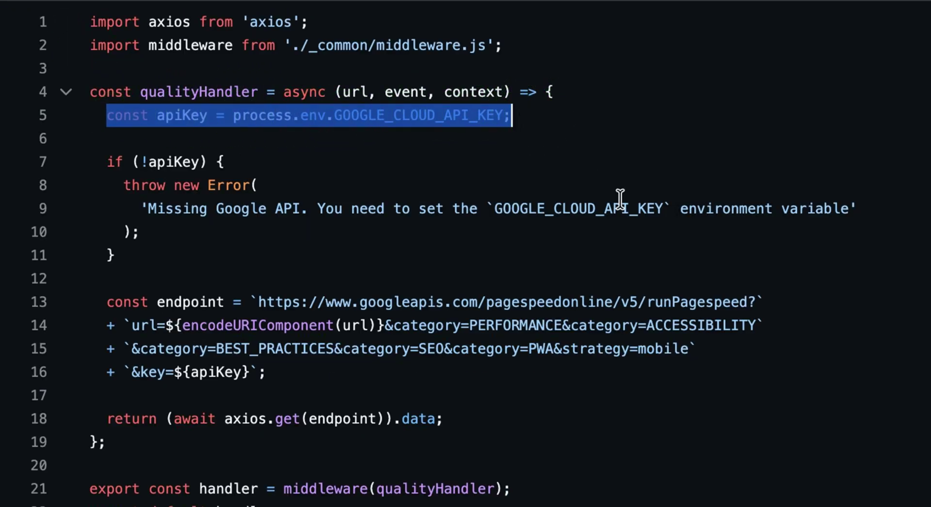
pyautogui.moveTo(258, 302); pyautogui.dragTo(752, 302)
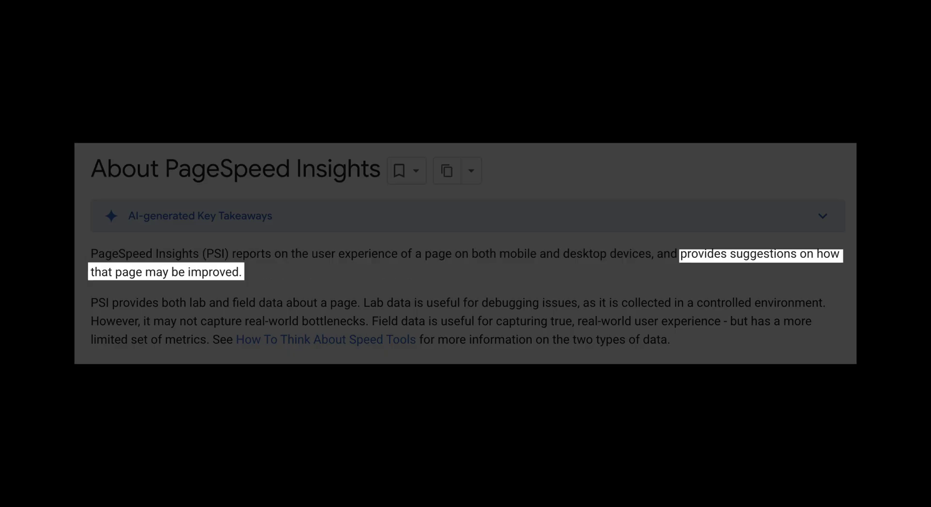
pyautogui.moveTo(393, 325); pyautogui.dragTo(469, 325)
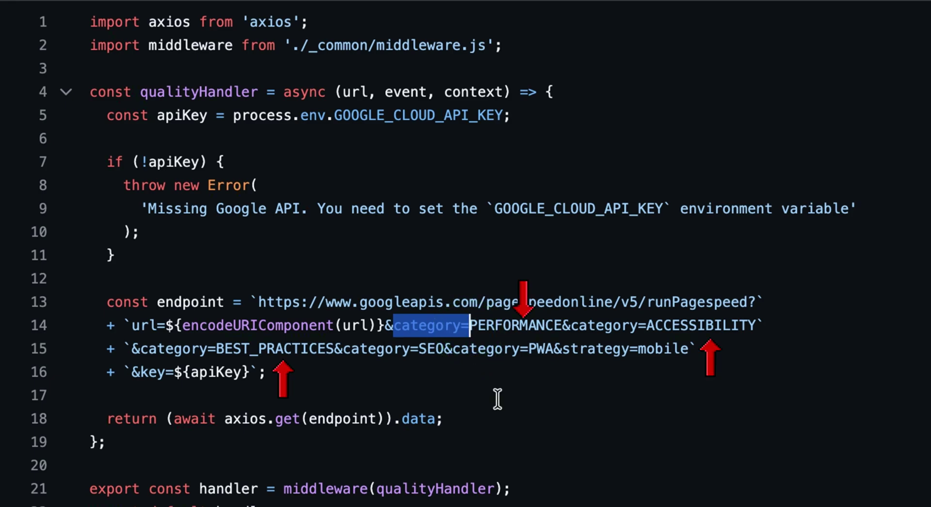
pyautogui.doubleClick(412, 297)
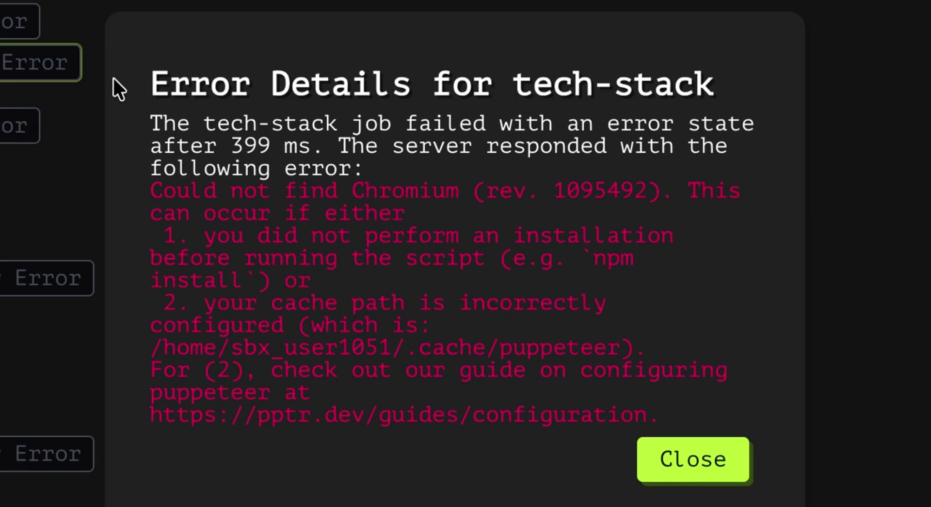
# Step: Highlight the tech-stack Chromium-not-found error, then issue #108's matching error and PUPPETEER_EXECUTABLE_PATH fix
pyautogui.moveTo(145, 84); pyautogui.dragTo(661, 92)
pyautogui.moveTo(151, 190); pyautogui.dragTo(661, 193)
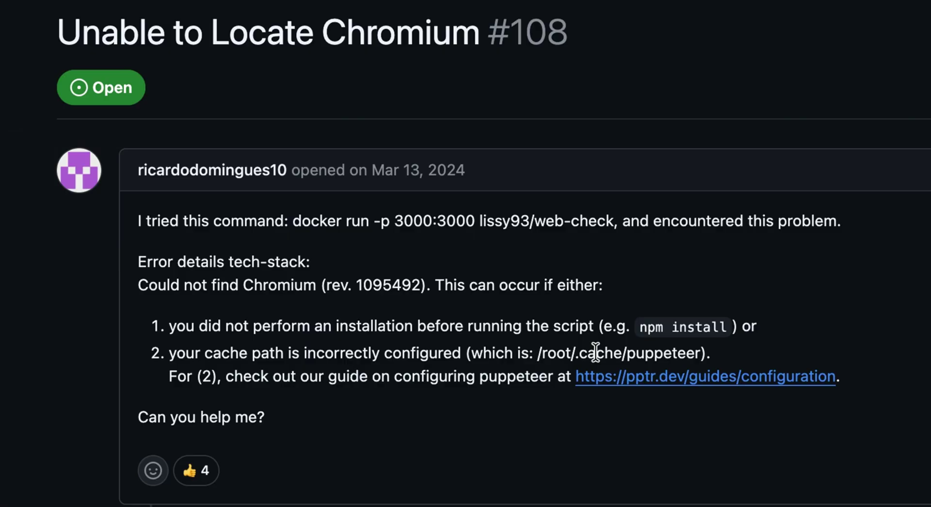
pyautogui.moveTo(148, 285); pyautogui.dragTo(628, 290)
pyautogui.scroll(-15, 596, 347)
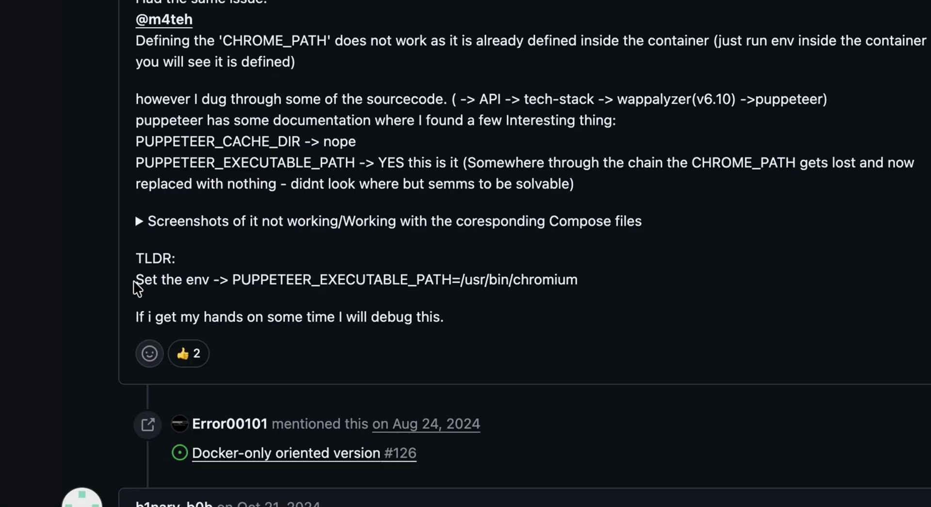
pyautogui.moveTo(135, 282); pyautogui.dragTo(573, 291)
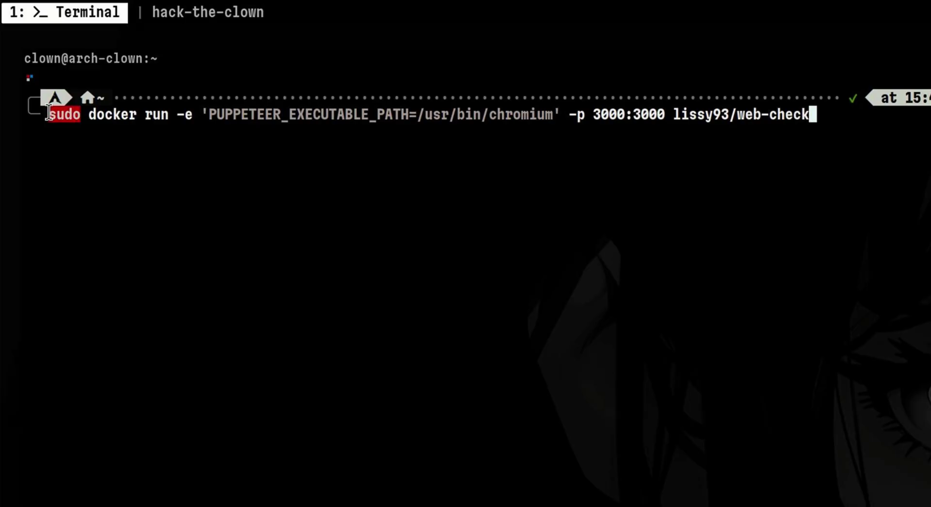
# Step: Run the web-check container with PUPPETEER_EXECUTABLE_PATH=/usr/bin/chromium and port mapping 3000:3000
pyautogui.moveTo(177, 114); pyautogui.dragTo(572, 108)
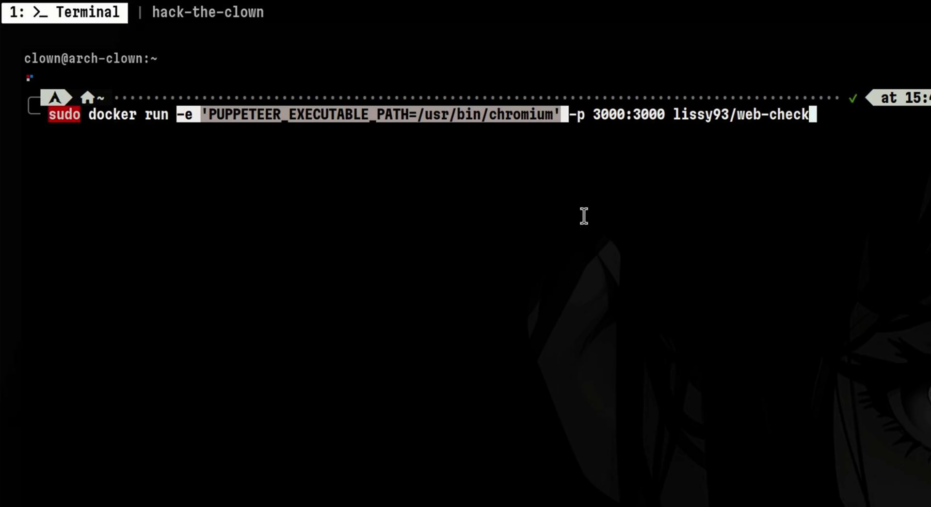
pyautogui.moveTo(565, 115); pyautogui.dragTo(816, 114)
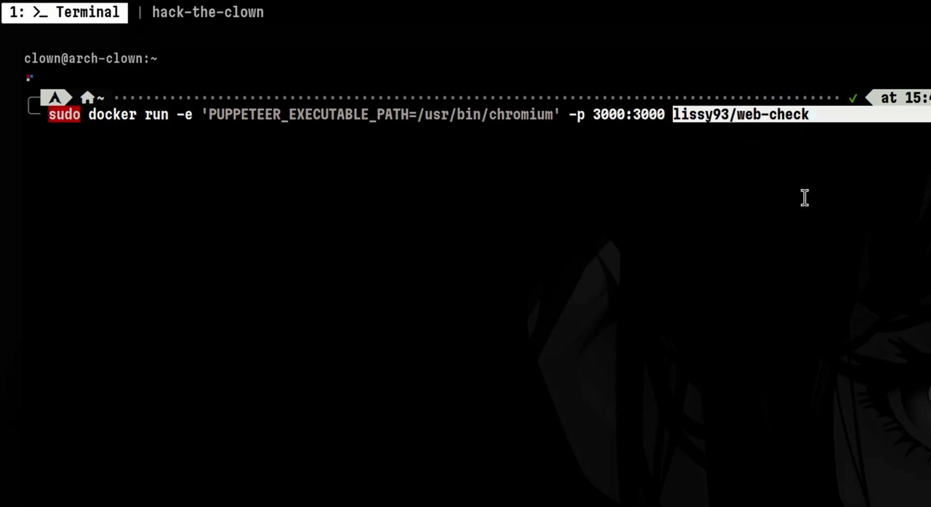
pyautogui.press('Return')
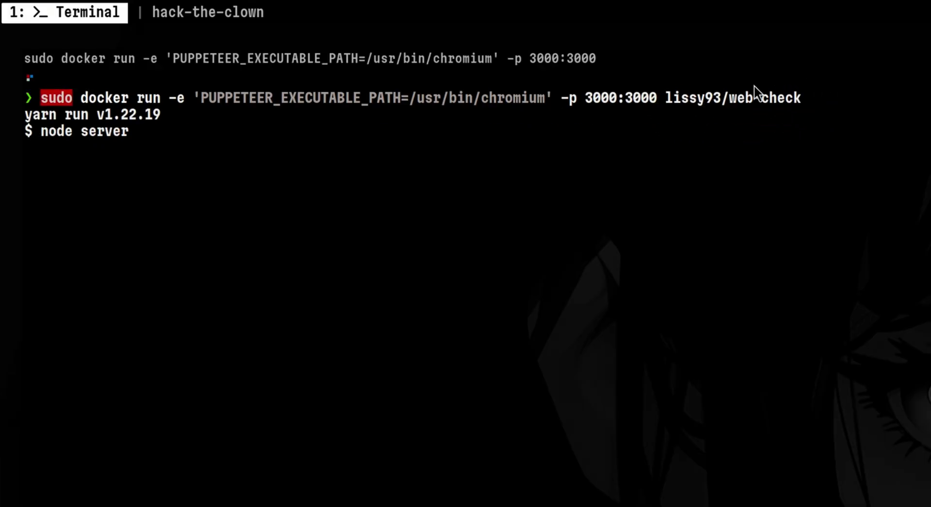
pyautogui.click(611, 364)
# Step: Load the local Web Check at localhost:3000 and rescan openai.com
pyautogui.write('http://localhost:3000')
pyautogui.press('Return')
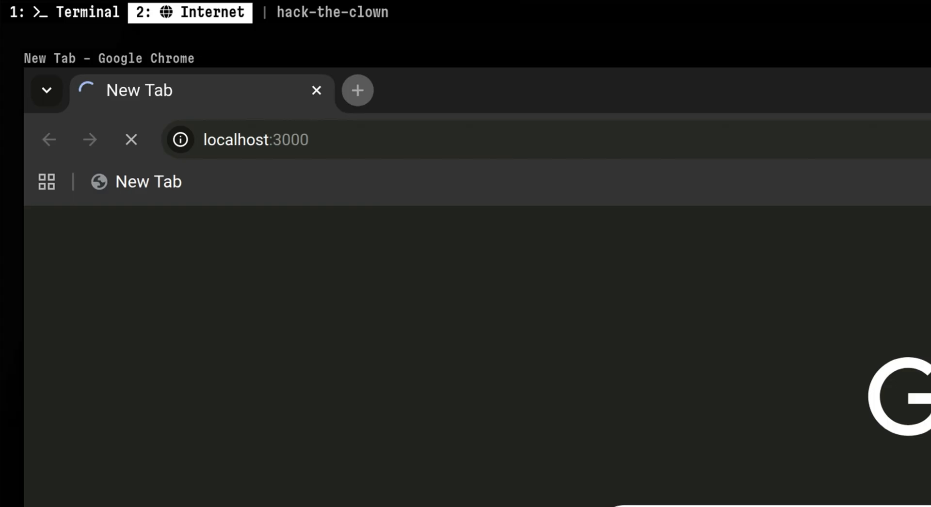
pyautogui.write('openai.com')
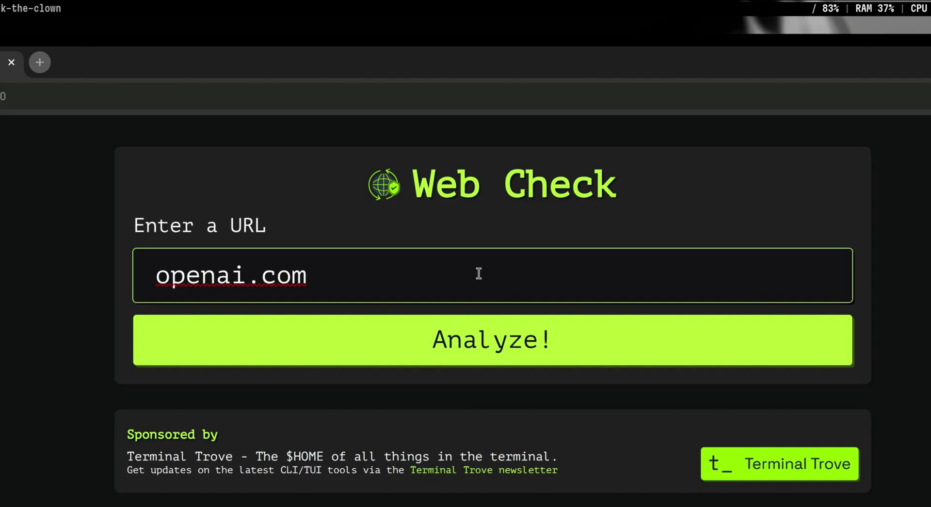
pyautogui.press('Return')
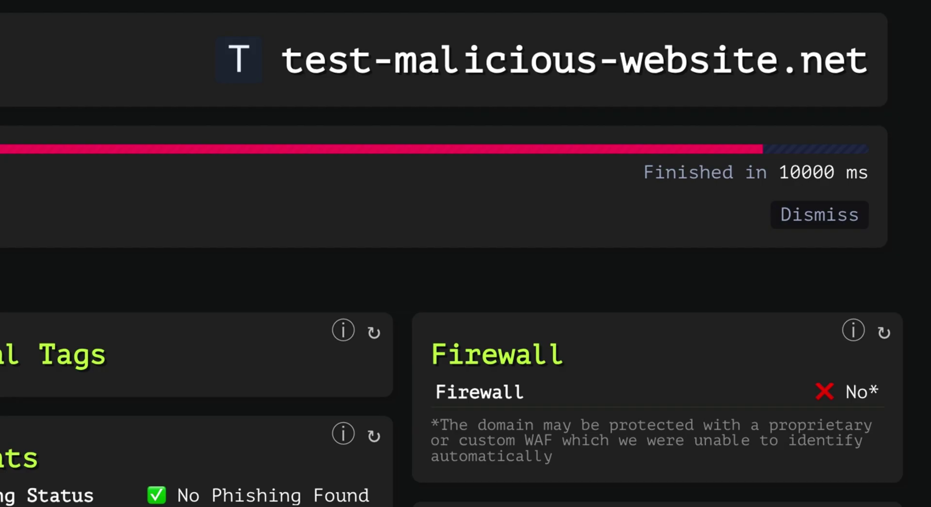
pyautogui.moveTo(283, 60); pyautogui.dragTo(572, 79)
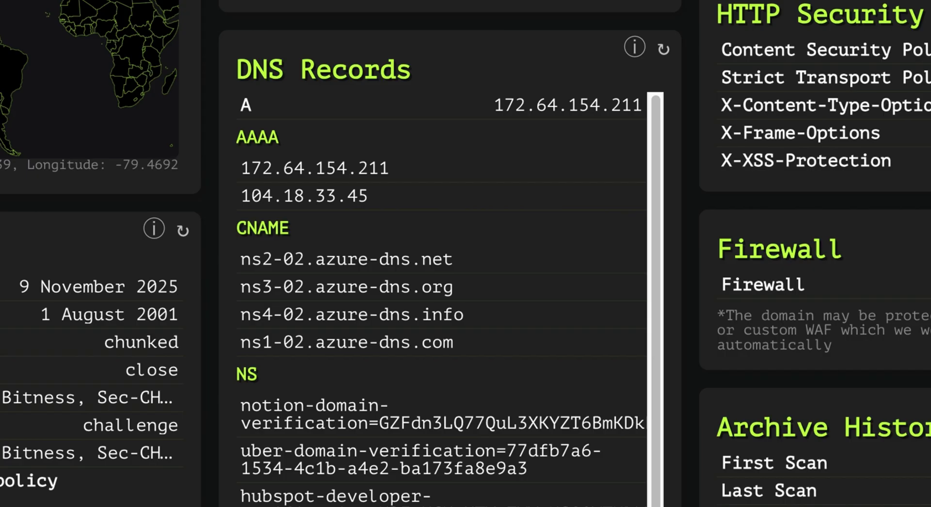
pyautogui.moveTo(237, 65); pyautogui.dragTo(437, 77)
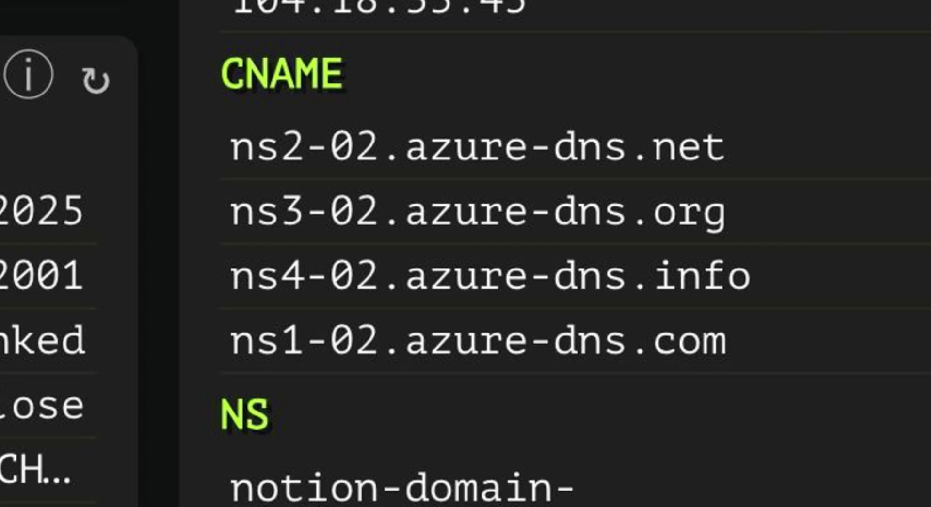
pyautogui.moveTo(114, 98); pyautogui.dragTo(473, 287)
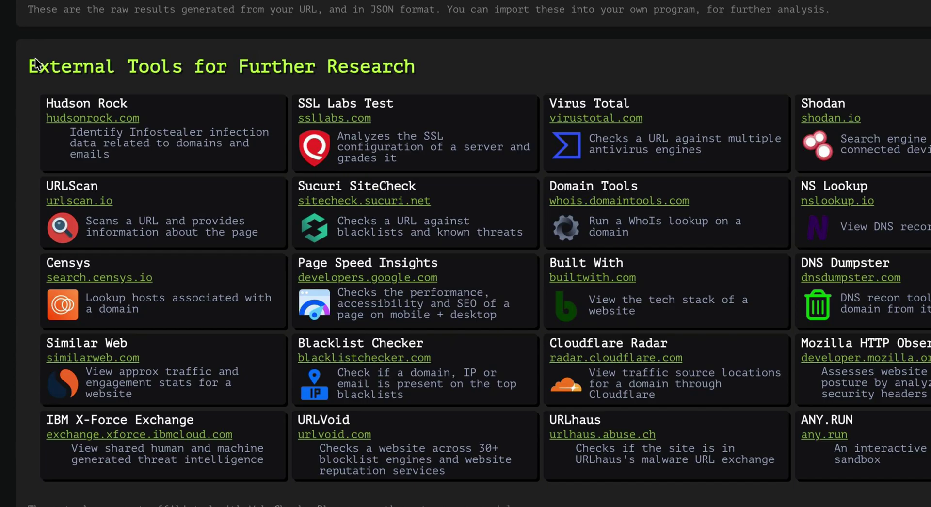
# Step: Highlight the 'External Tools for Further Research' heading in the openai.com report
pyautogui.moveTo(30, 64); pyautogui.dragTo(423, 63)
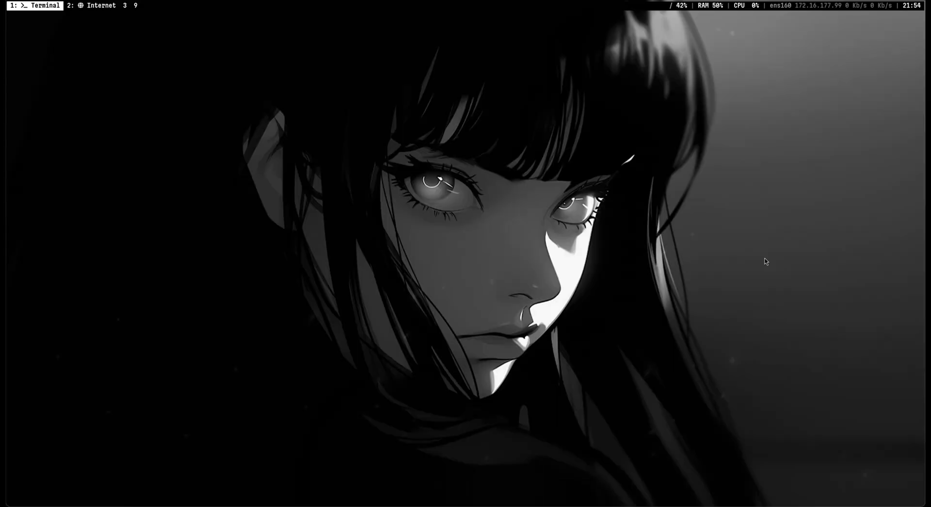